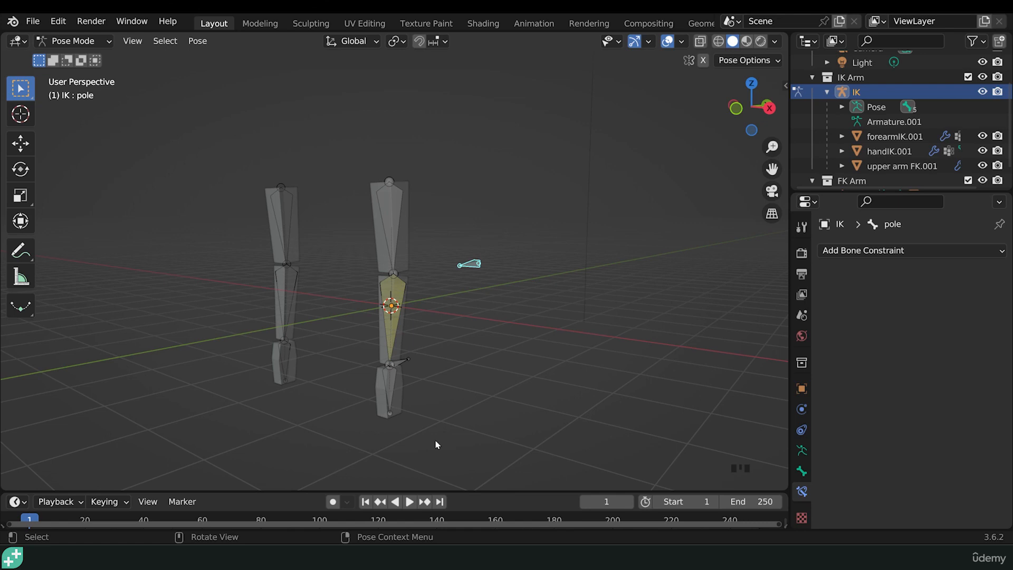
Turn on Auto Keying in an enlarged timeline and hide the FK Arm collection.
drag(308, 490, 322, 355)
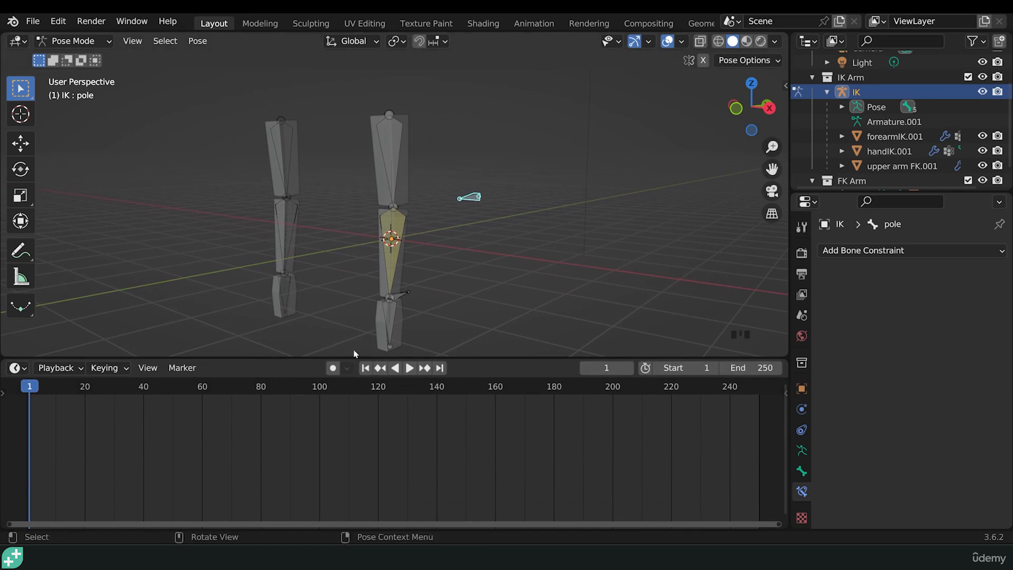
click(332, 368)
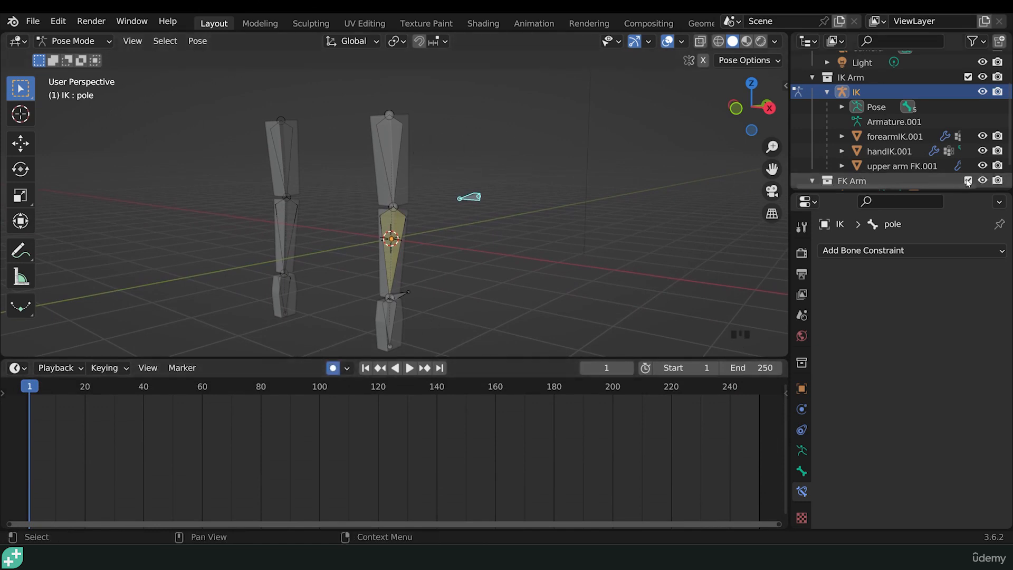
click(983, 181)
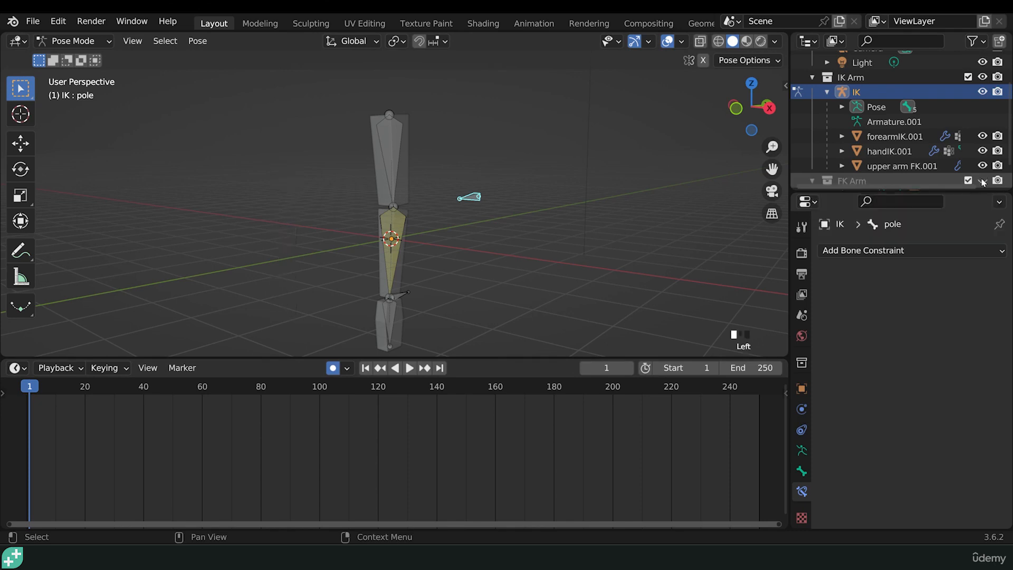
In the right orthographic view, move the IK target bone toward negative Y and slightly up to pose the arm at frame 1.
click(402, 298)
key(KP_3)
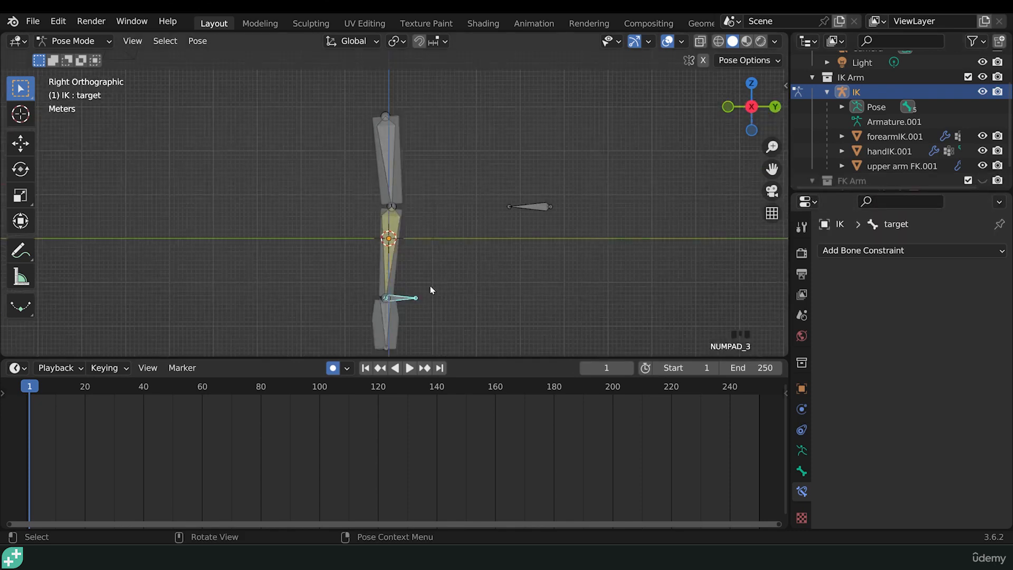
drag(415, 296, 331, 274)
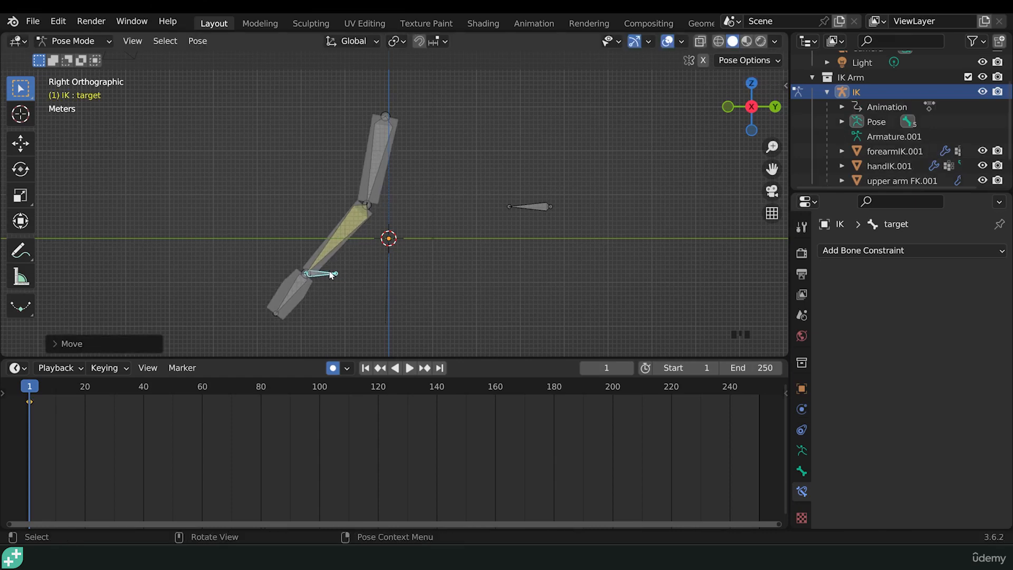
At frame 20, move the IK target bone toward positive Y so the arm swings to the opposite side.
drag(31, 386, 86, 386)
key(g)
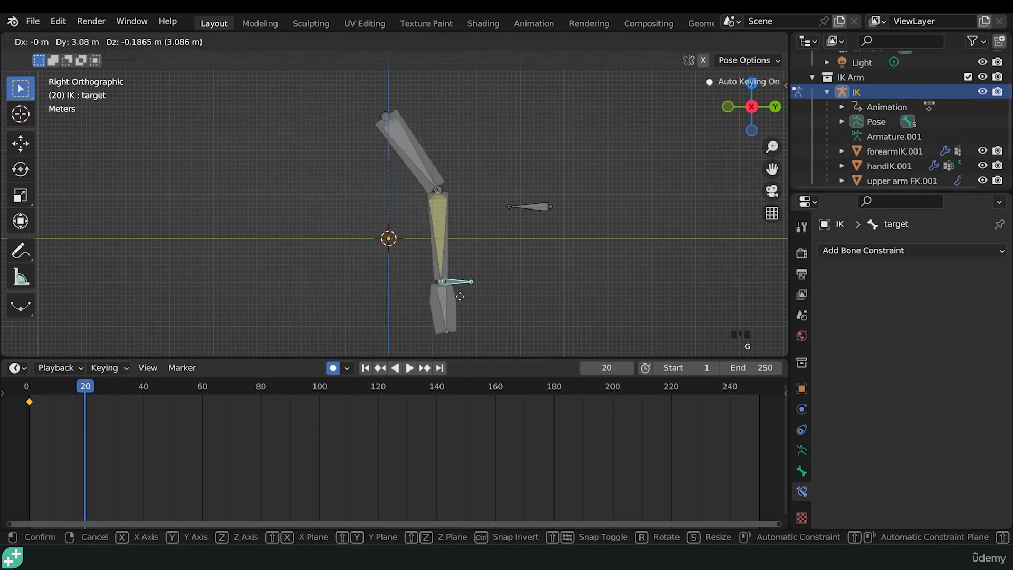
click(483, 295)
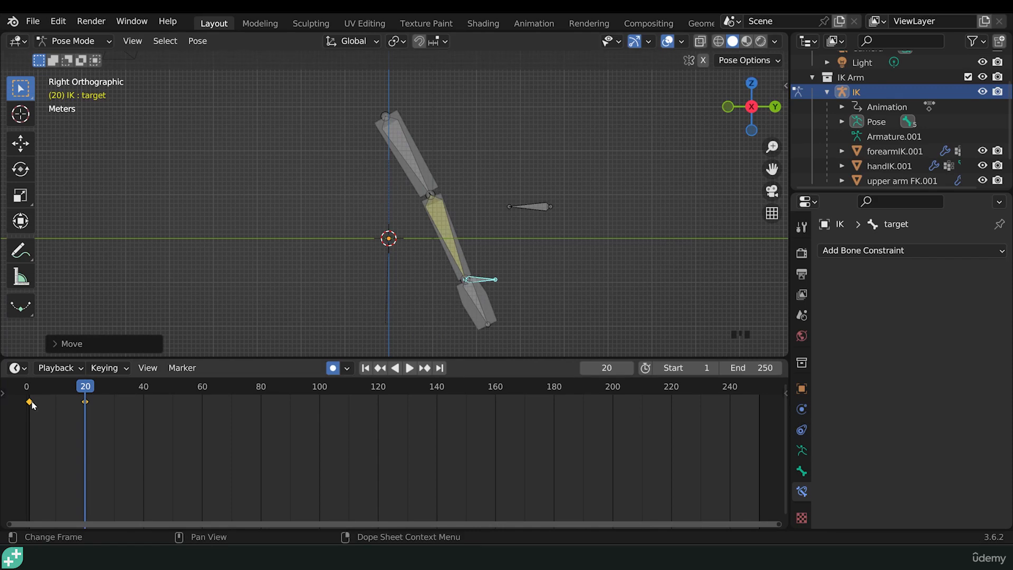
Duplicate the frame 1 keyframe of the IK target bone to frame 40.
key(shift+d)
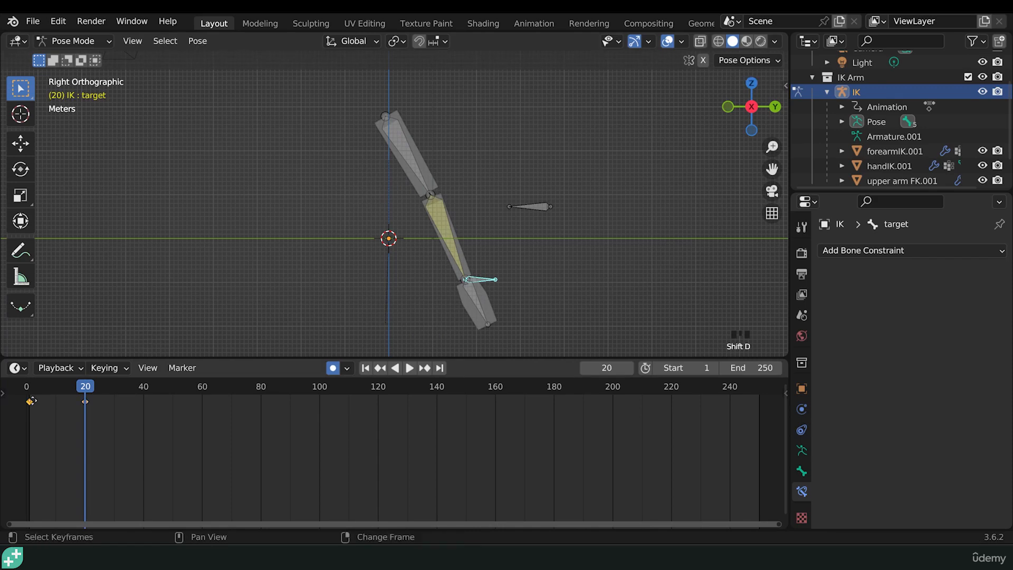
click(142, 403)
key(g)
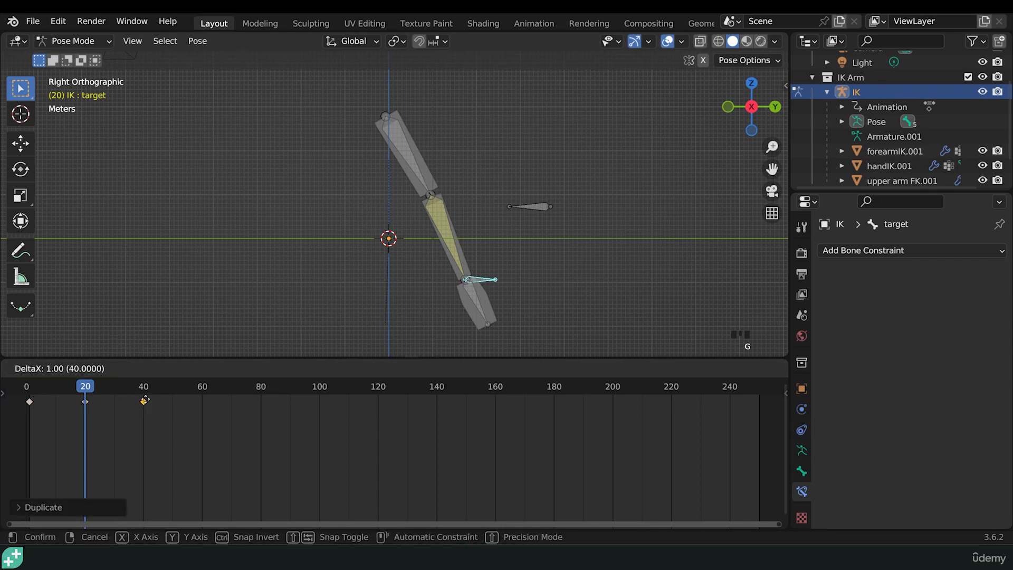
click(145, 400)
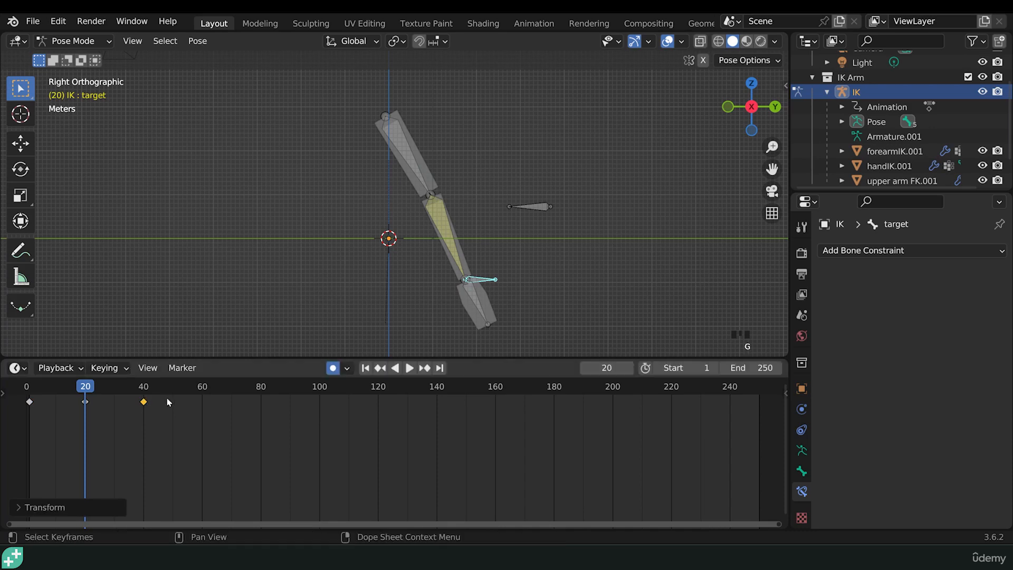
Set the animation's end frame to 40 and play back the swing.
double_click(733, 367)
text(40)
key(Return)
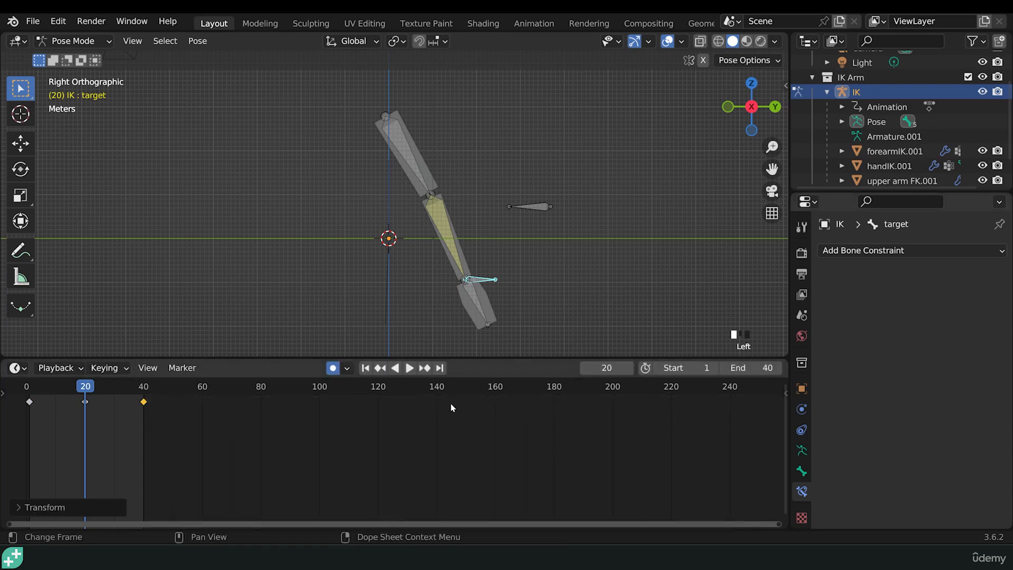
key(space)
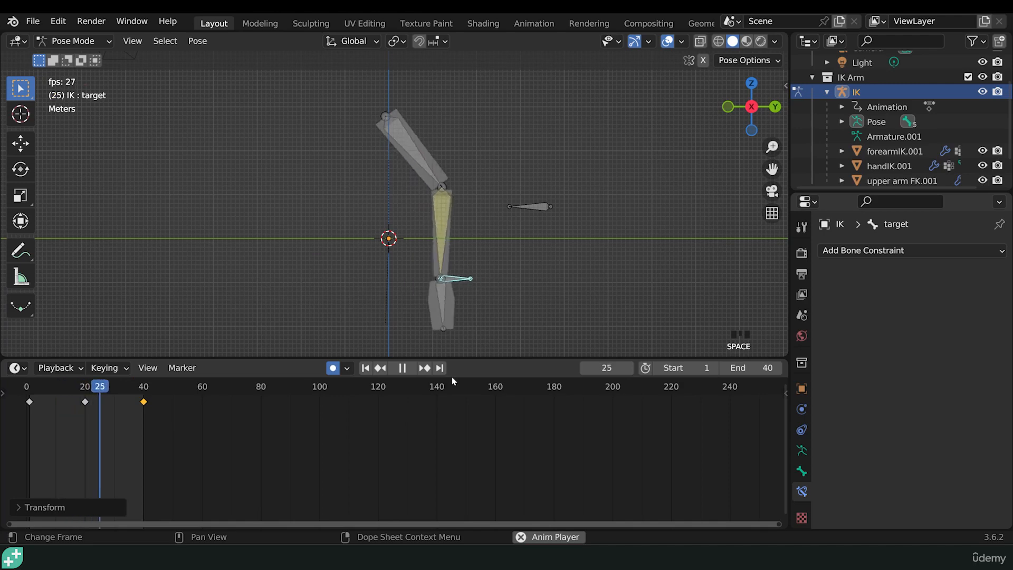
key(space)
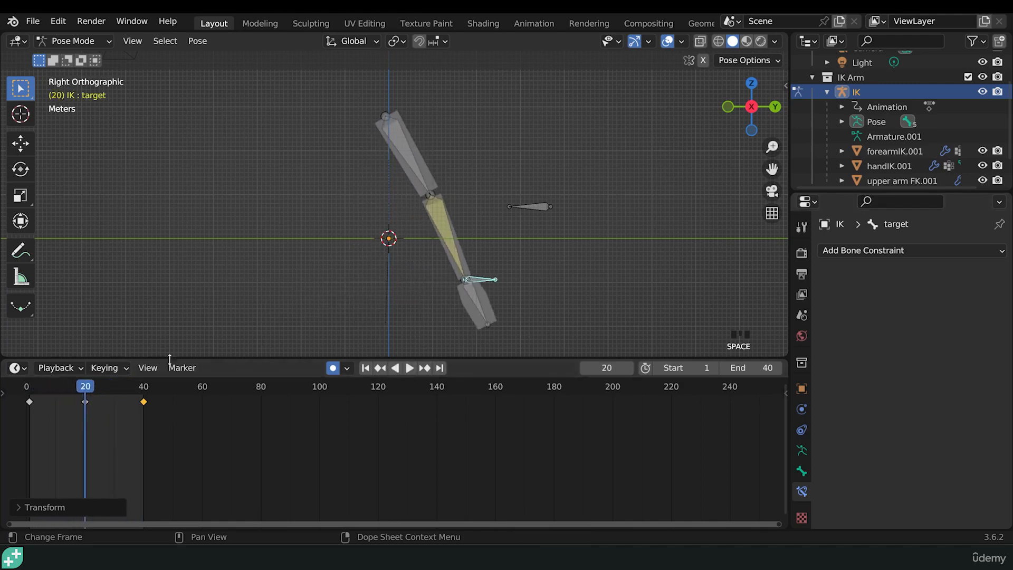
At frame 10, move the IK target bone down along the global Z axis to nearly straighten the arm.
drag(66, 387, 55, 389)
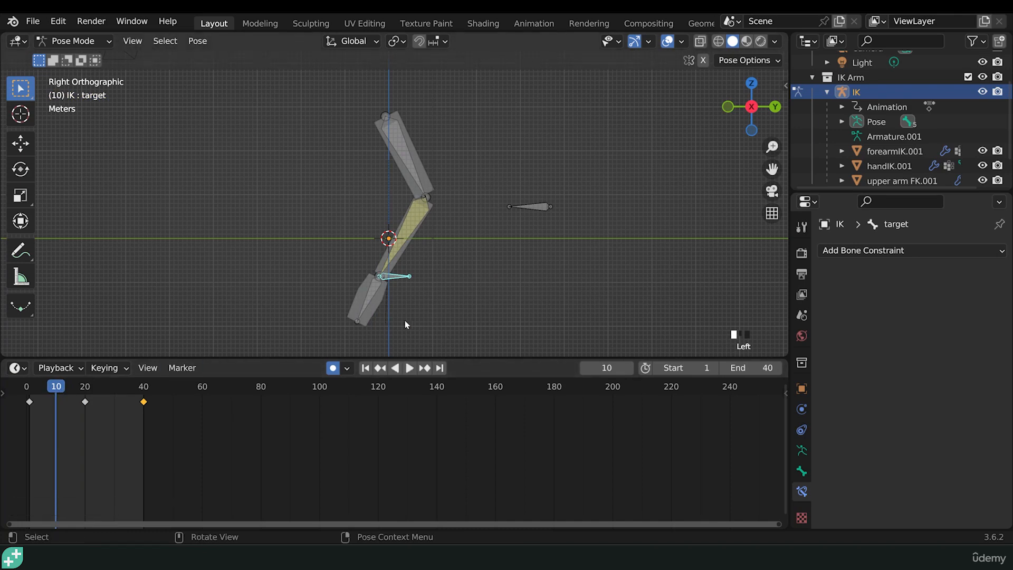
key(g)
key(z)
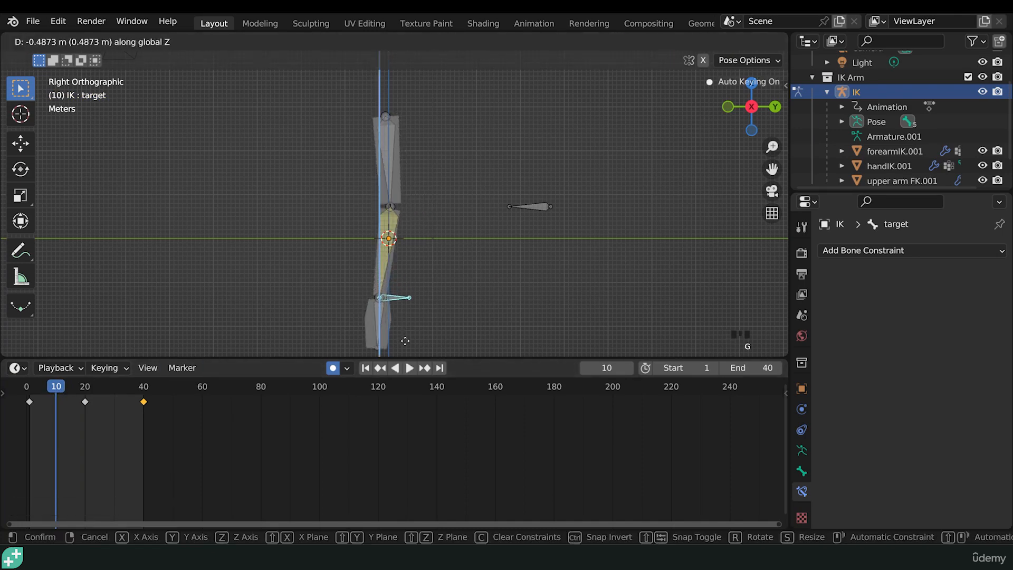
click(406, 343)
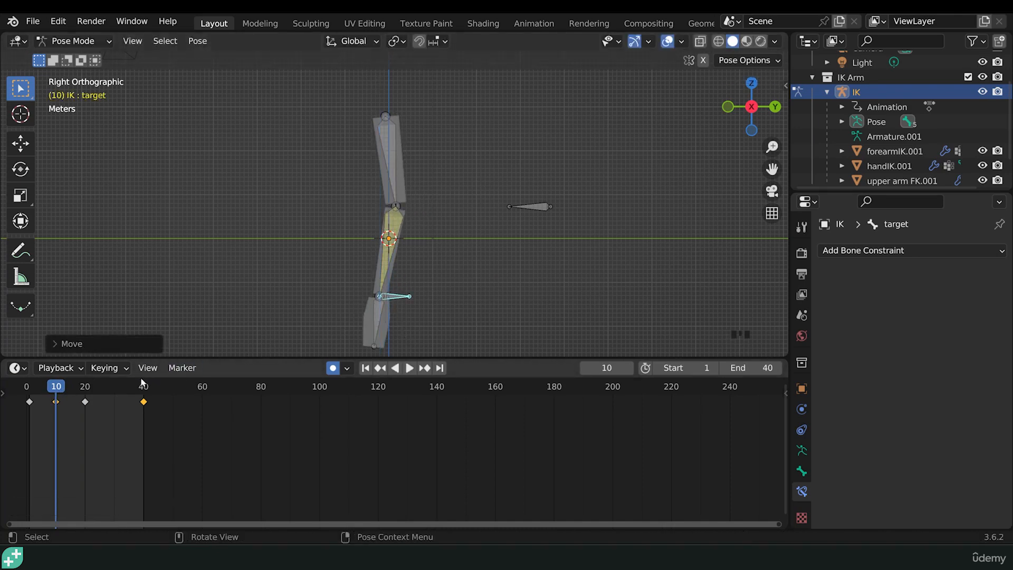
Duplicate the frame 10 keyframe to frame 30 and play back the IK arm animation.
key(space)
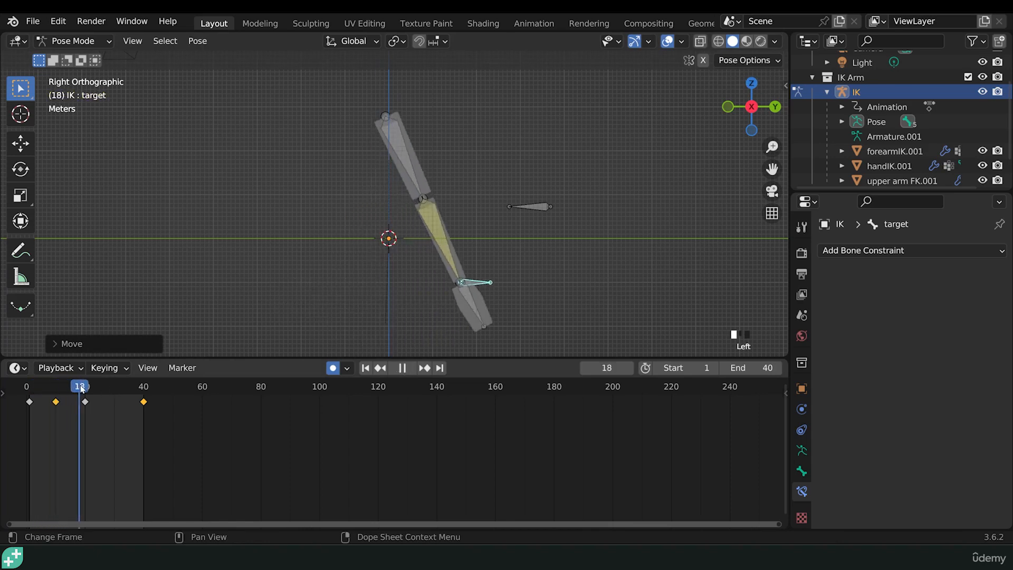
drag(81, 387, 117, 390)
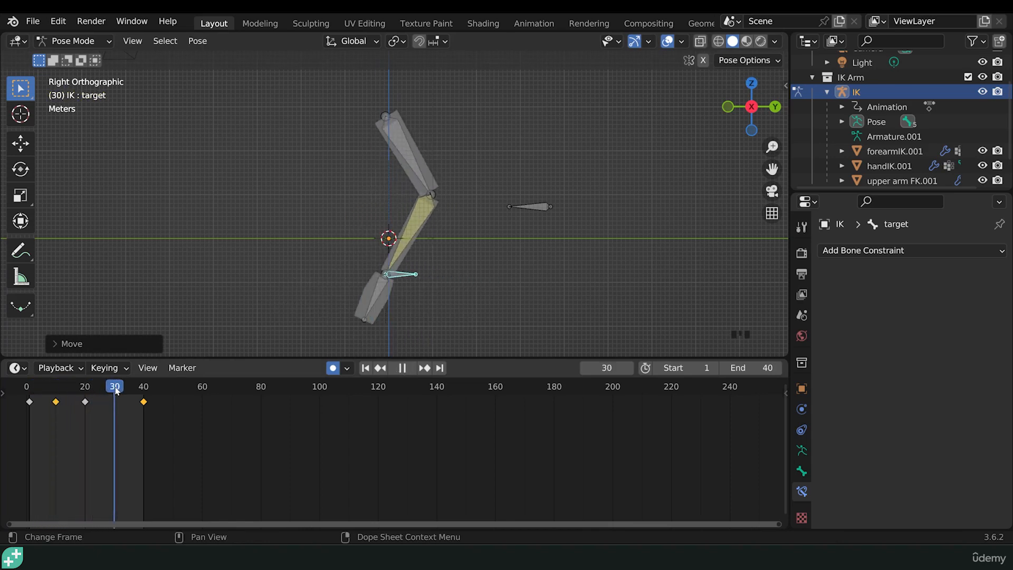
click(56, 402)
key(shift+d)
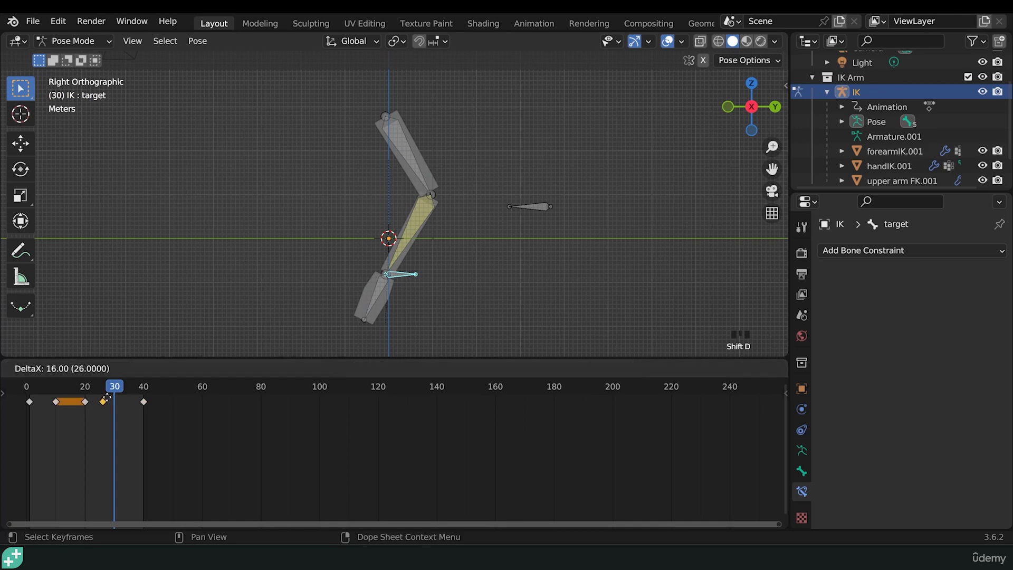
click(114, 401)
key(space)
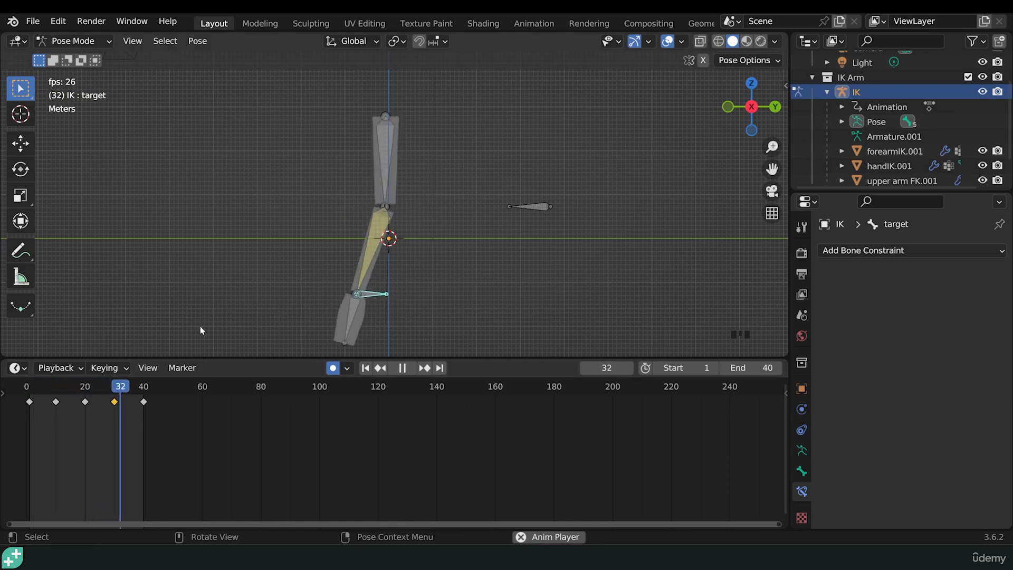
key(space)
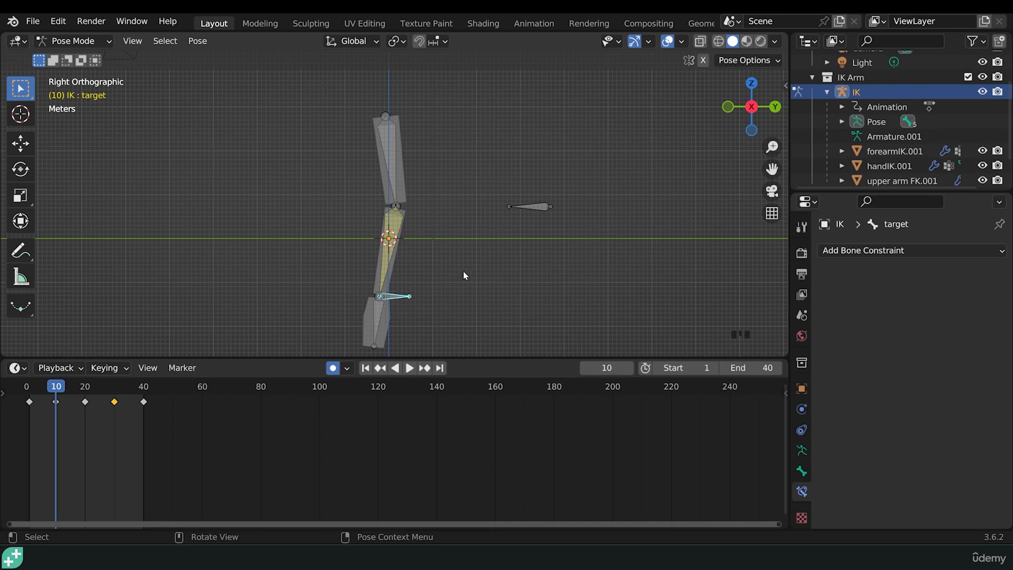
Switch to Object Mode, show the FK Arm collection in place of the IK Arm collection, and select the FK armature.
key(ctrl+Tab)
click(812, 77)
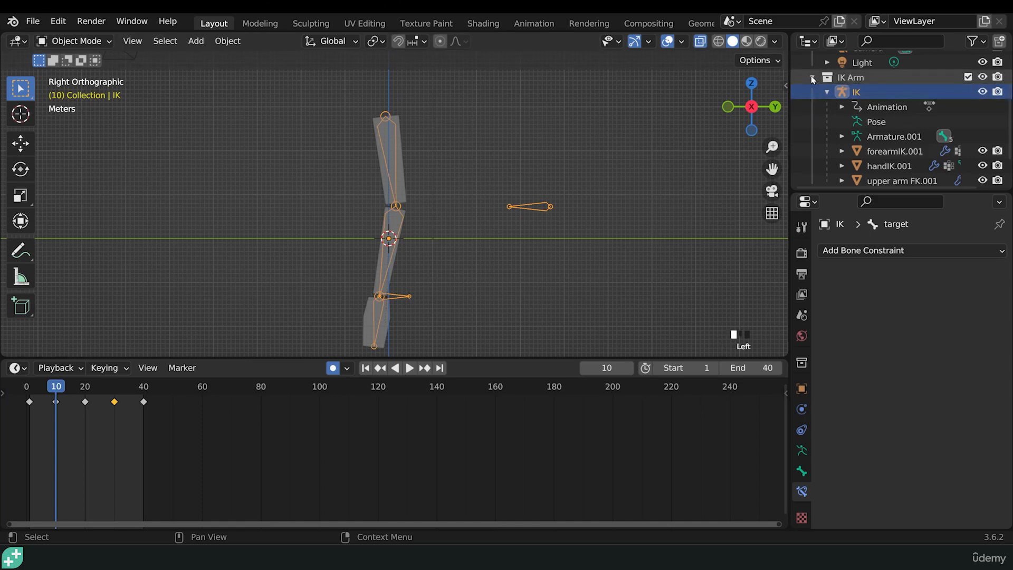
click(983, 133)
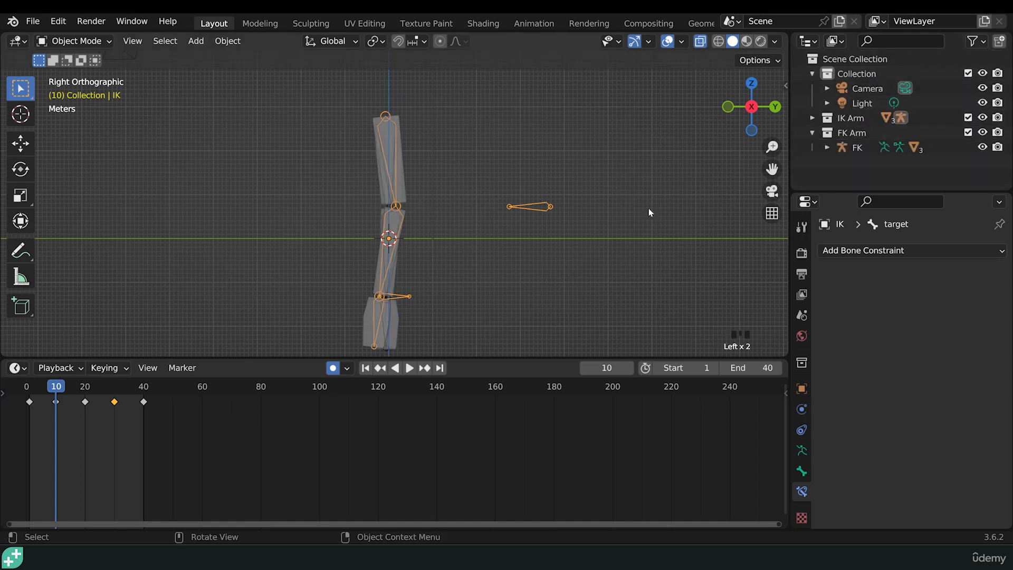
middle_drag(649, 215, 450, 225)
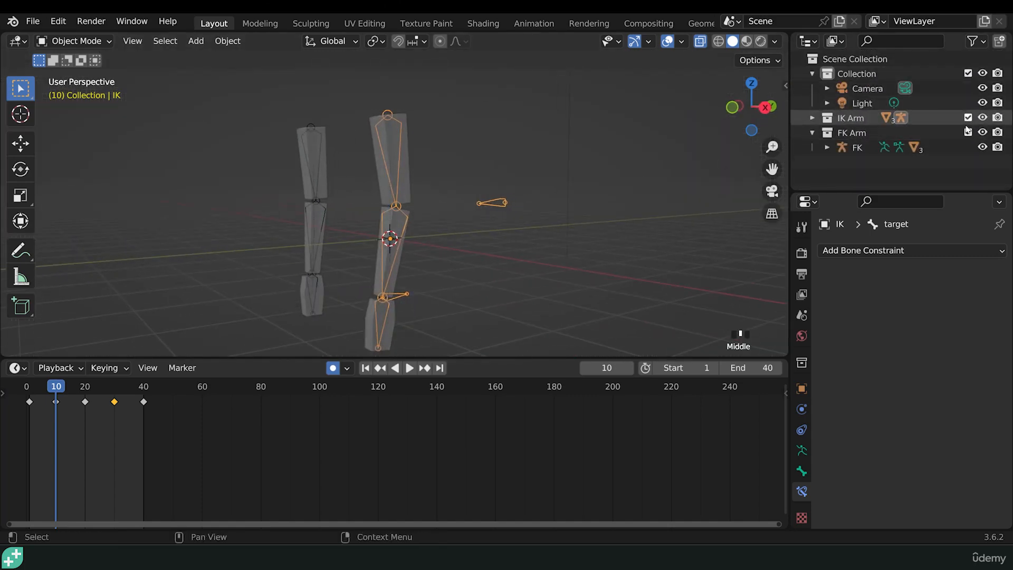
click(982, 118)
click(316, 173)
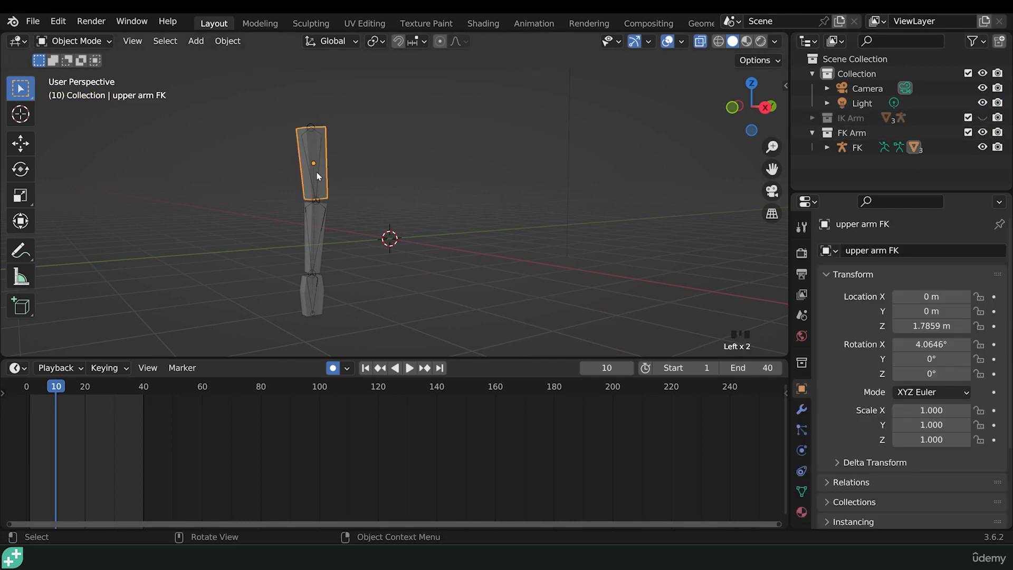
click(334, 199)
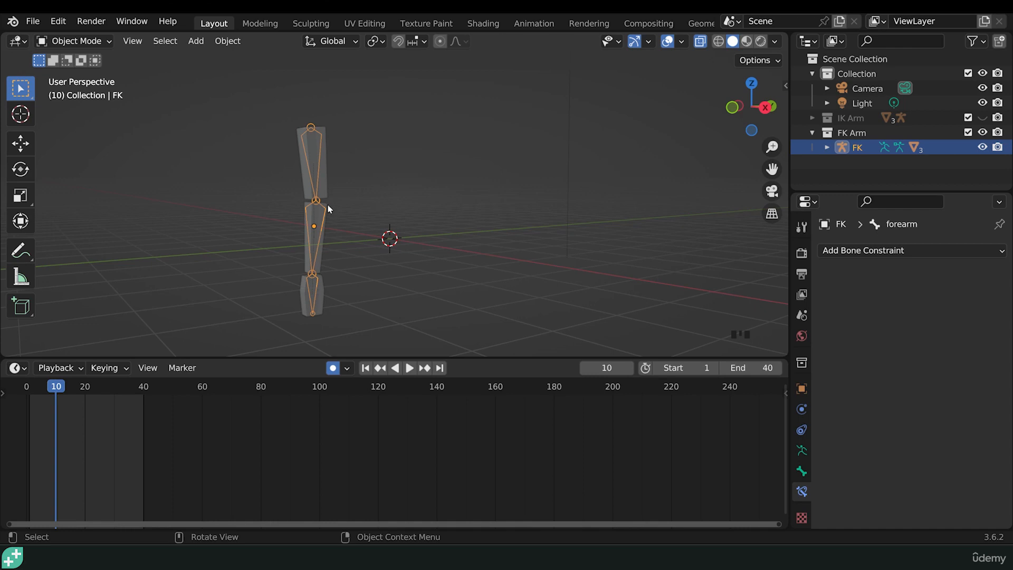
Enable In Front in the FK armature's viewport display settings.
click(802, 450)
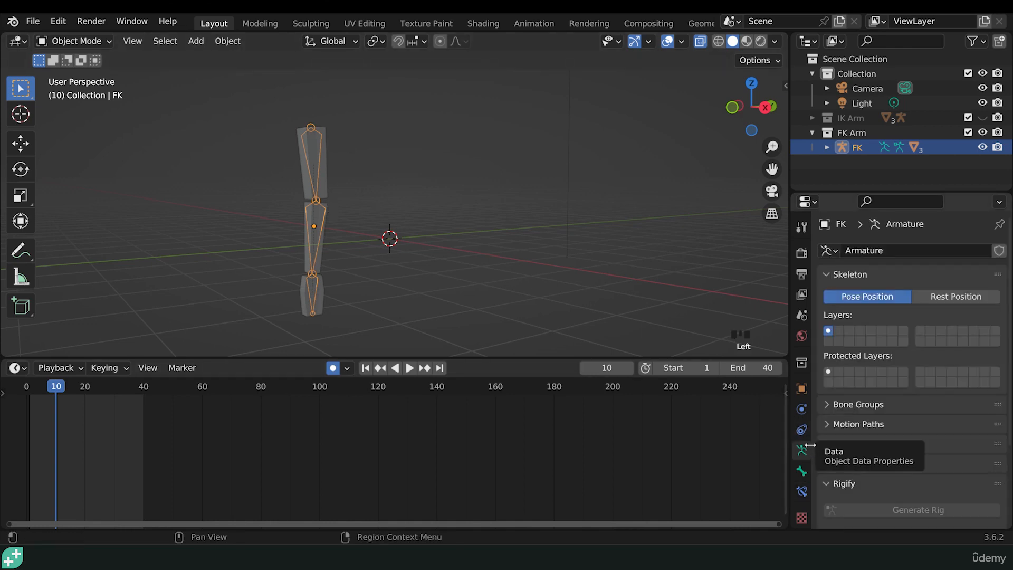
click(826, 444)
scroll(871, 464, down, 4)
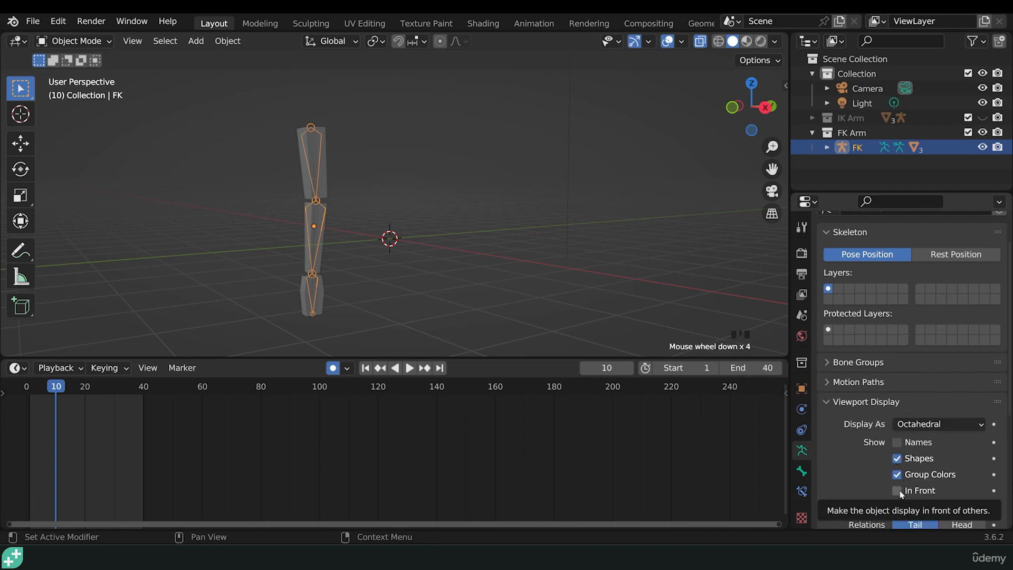
click(896, 490)
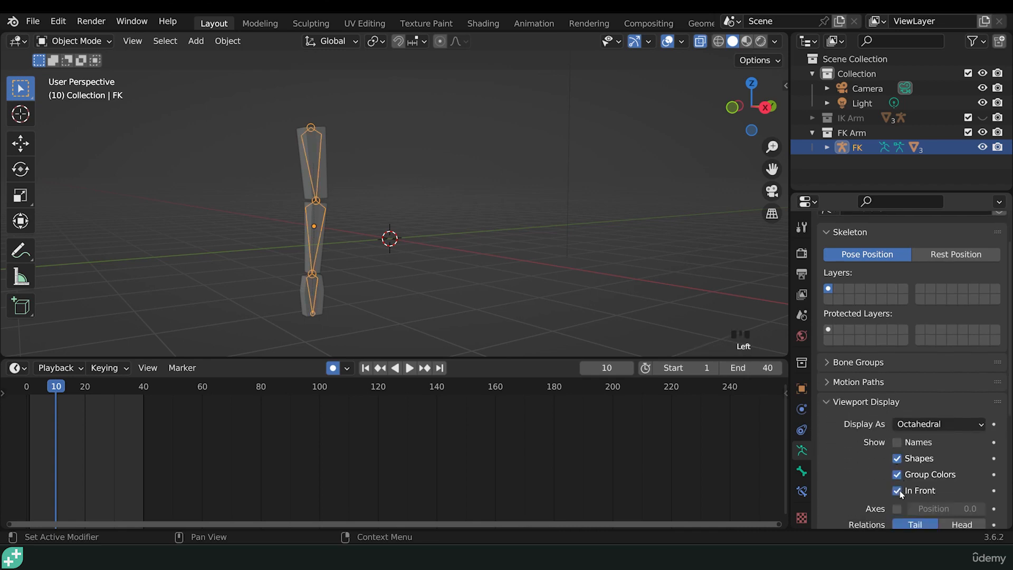
Turn off X-ray in the viewport and reselect the FK armature.
click(700, 43)
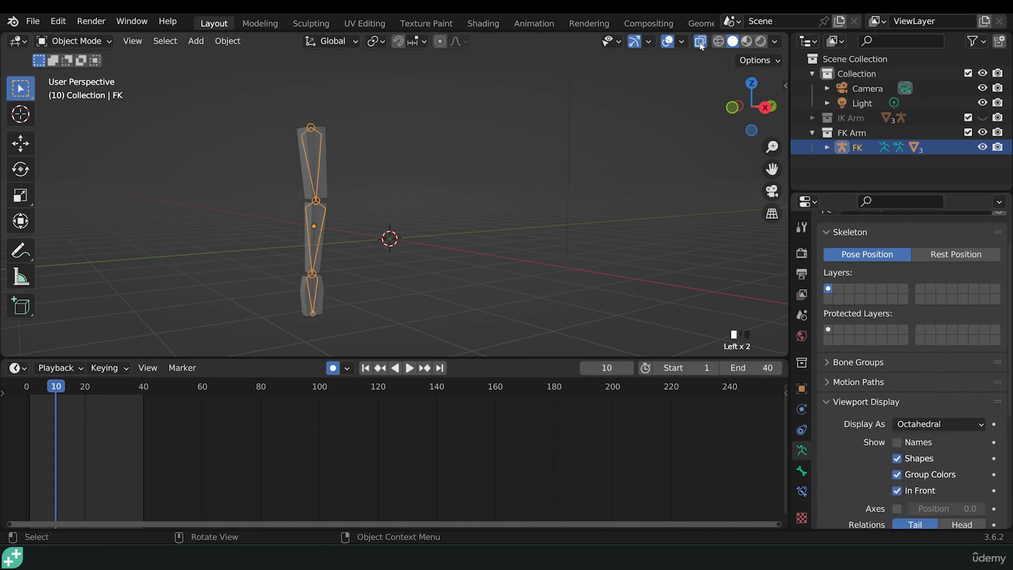
click(328, 194)
click(323, 189)
click(320, 187)
click(319, 186)
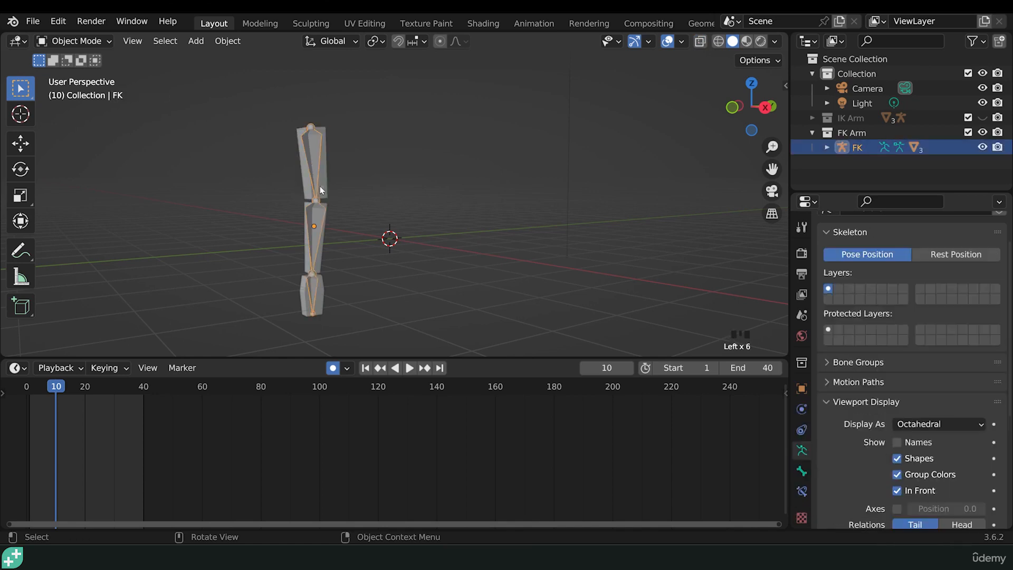
In Pose Mode at frame 1, rotate the FK upper arm bone toward negative Y in the right orthographic view.
click(29, 386)
key(KP_3)
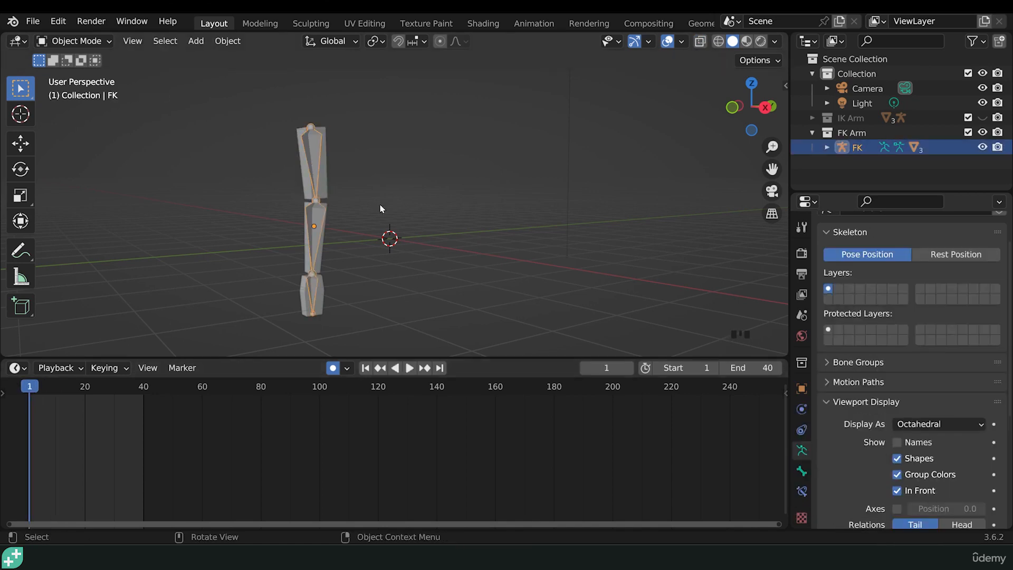
key(ctrl+Tab)
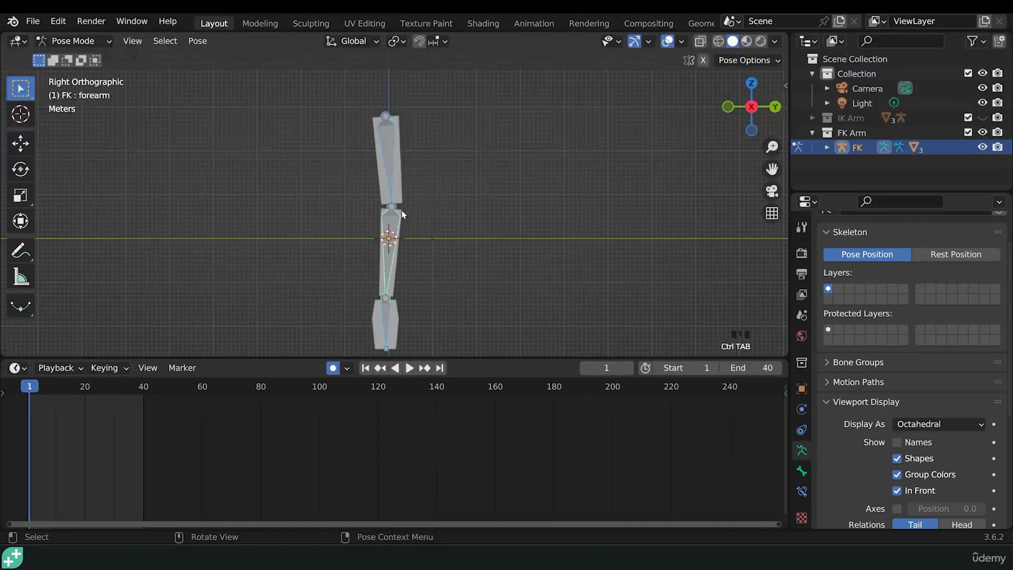
click(388, 168)
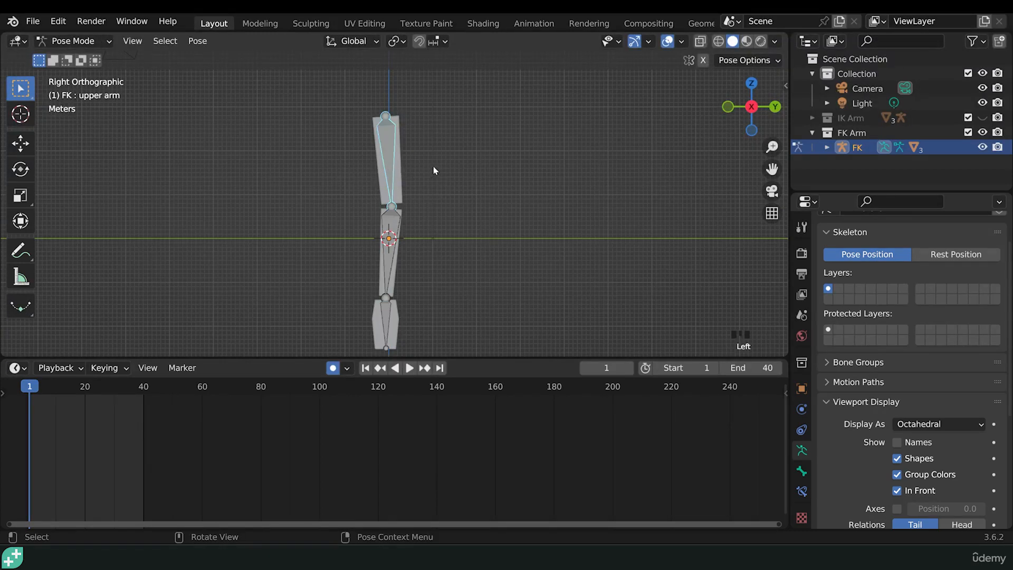
key(r)
click(411, 216)
At frame 20, rotate the FK upper arm bone about 56° toward positive Y to key the opposite end of the swing.
click(85, 386)
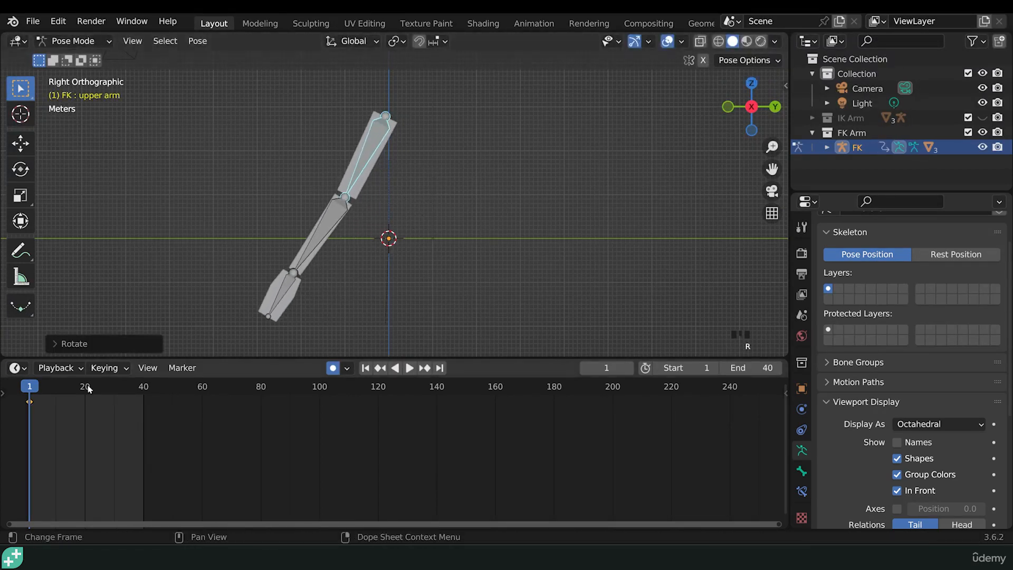
key(r)
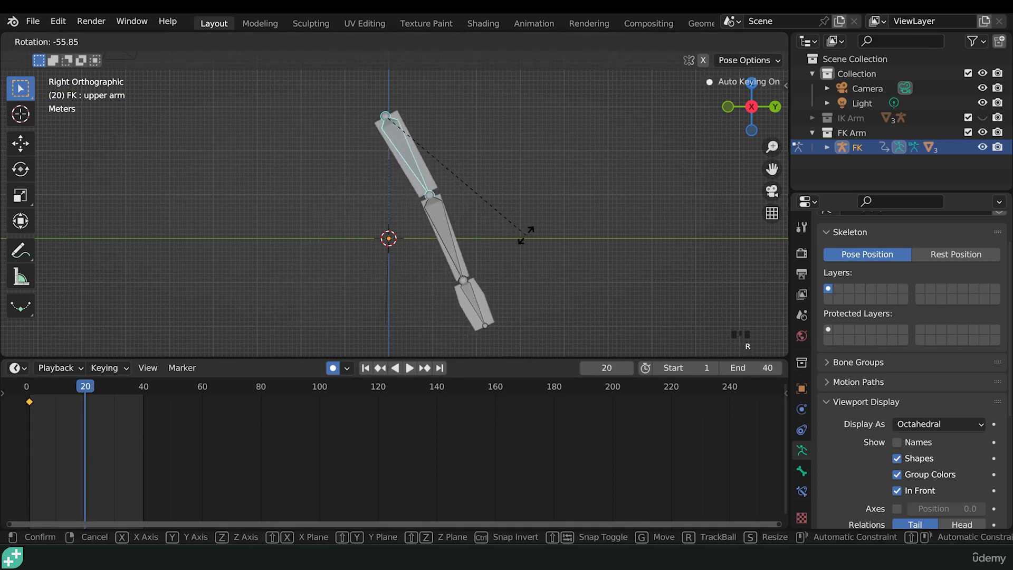
click(522, 237)
Duplicate the upper arm's frame 1 keyframe to frame 40 and play back the FK swing.
click(33, 404)
key(shift+d)
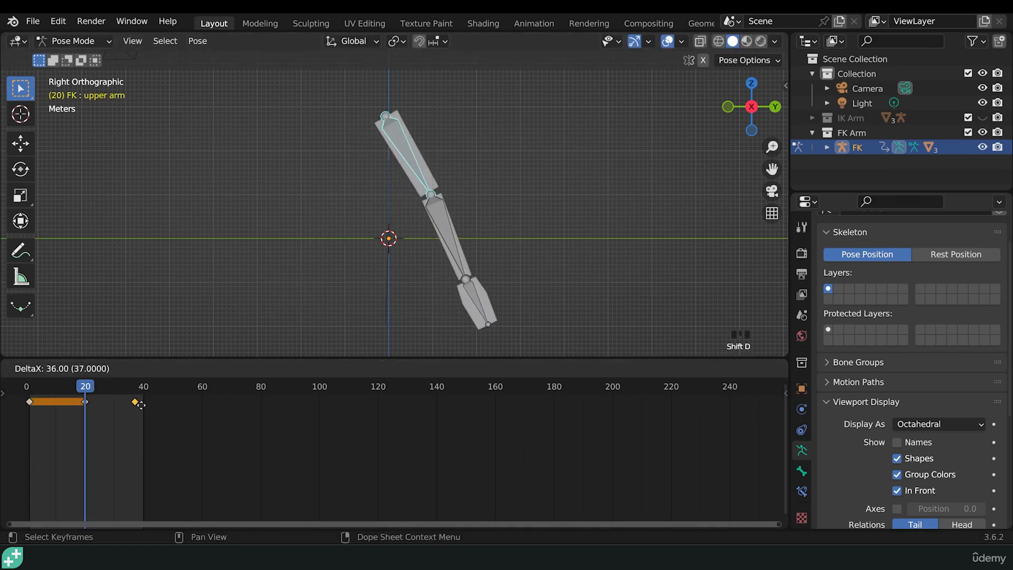
click(148, 403)
key(space)
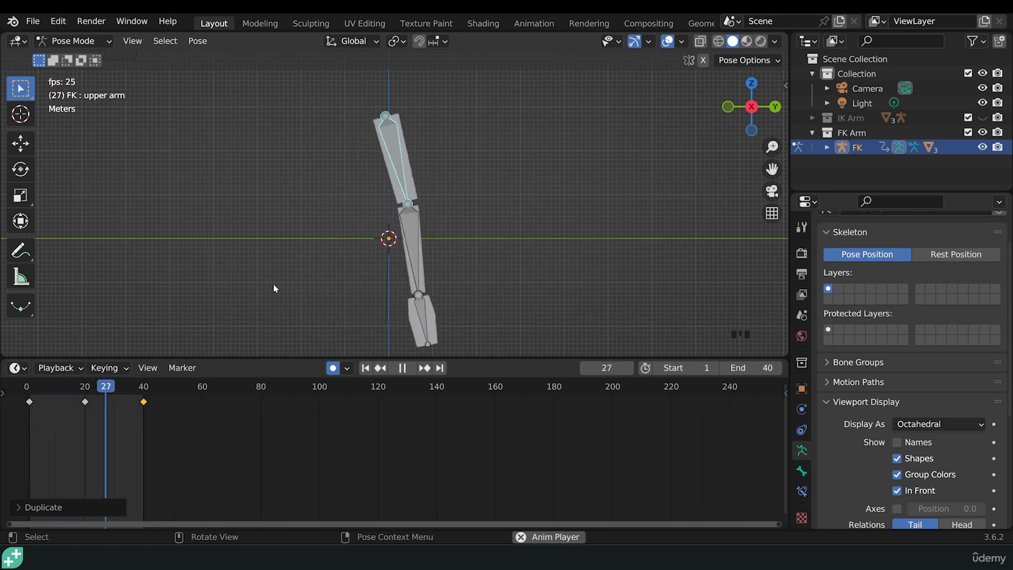
key(Escape)
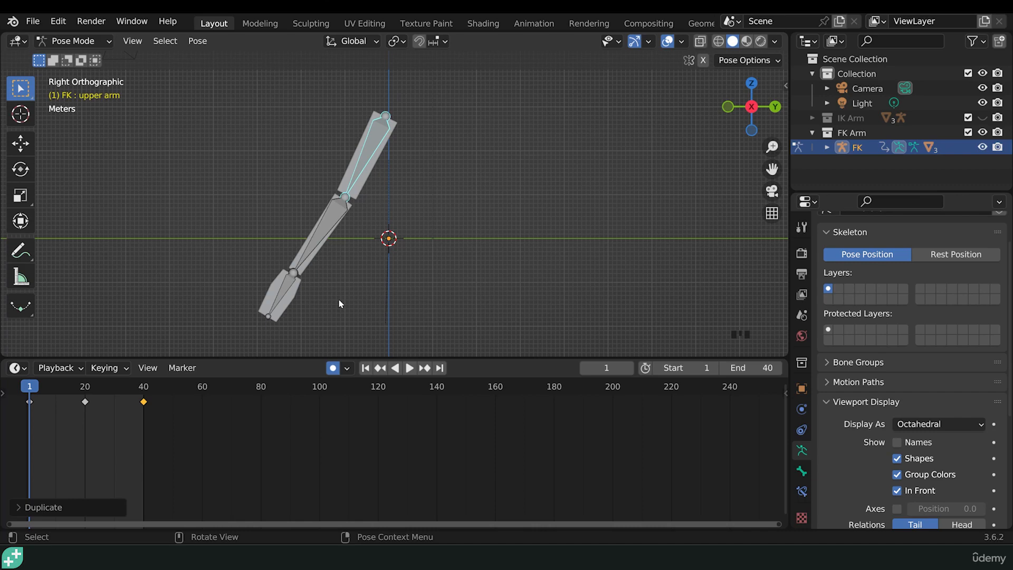
In Object Mode, show the IK Arm collection alongside the FK arm and play both swings in a perspective view to compare them.
key(ctrl+Tab)
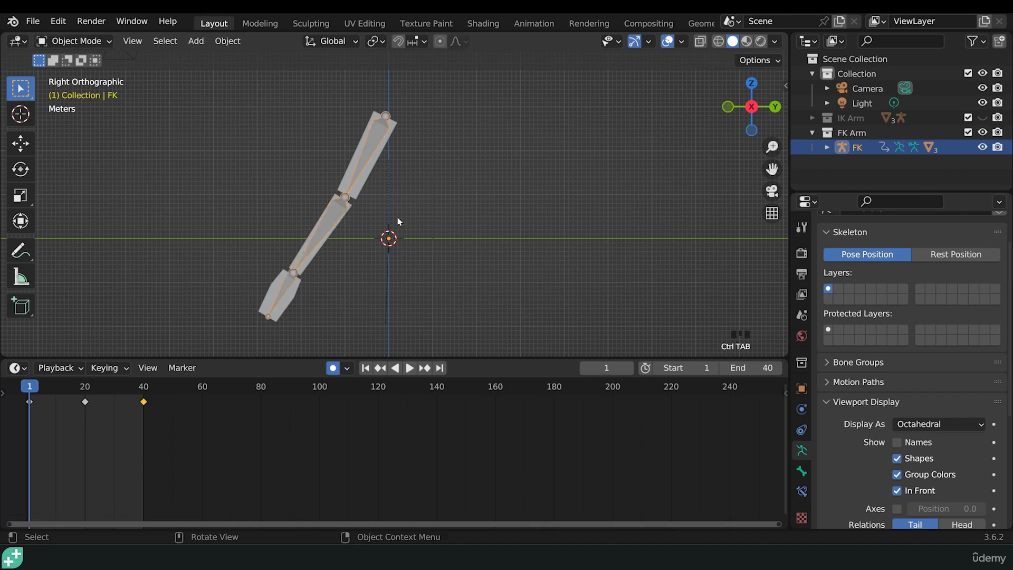
click(982, 118)
mouse_move(422, 237)
middle_down()
mouse_move(452, 237)
mouse_move(418, 236)
middle_up()
scroll(418, 236, down, 2)
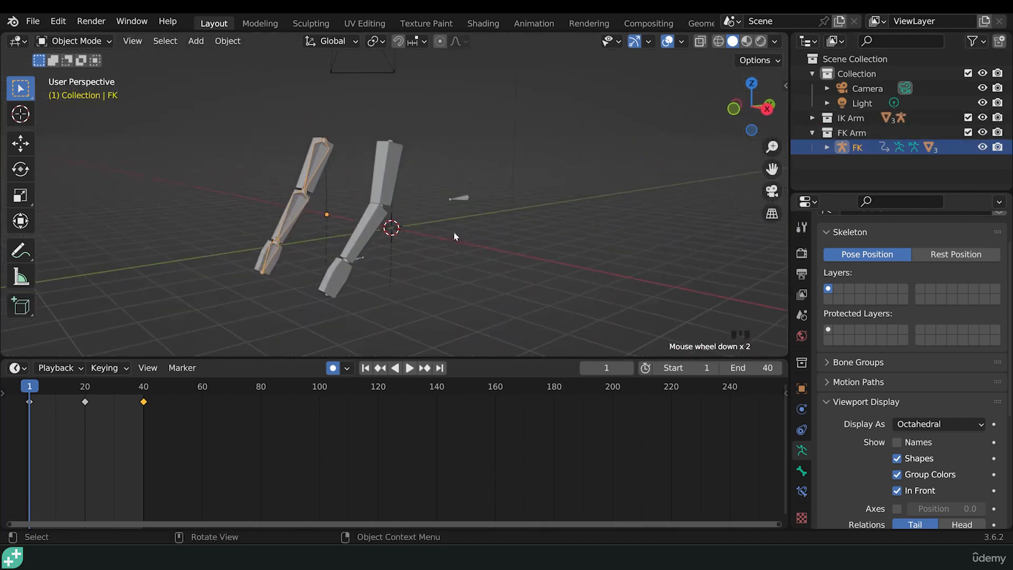
key(space)
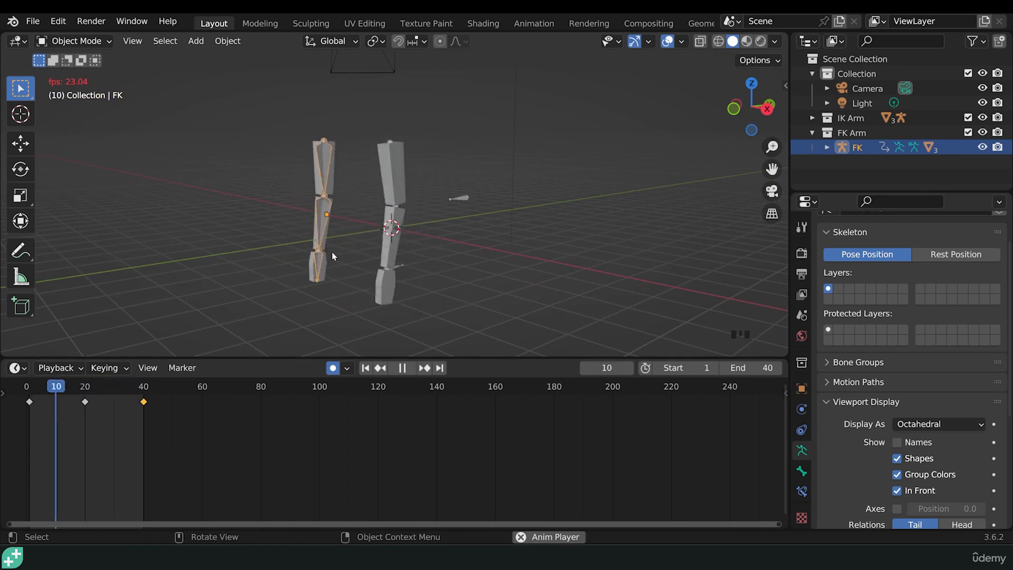
key(space)
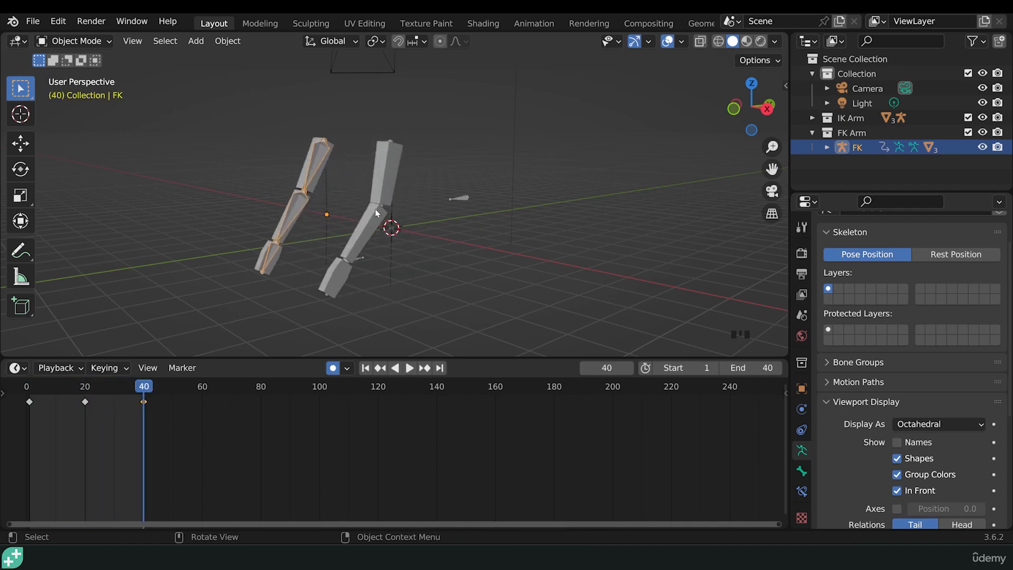